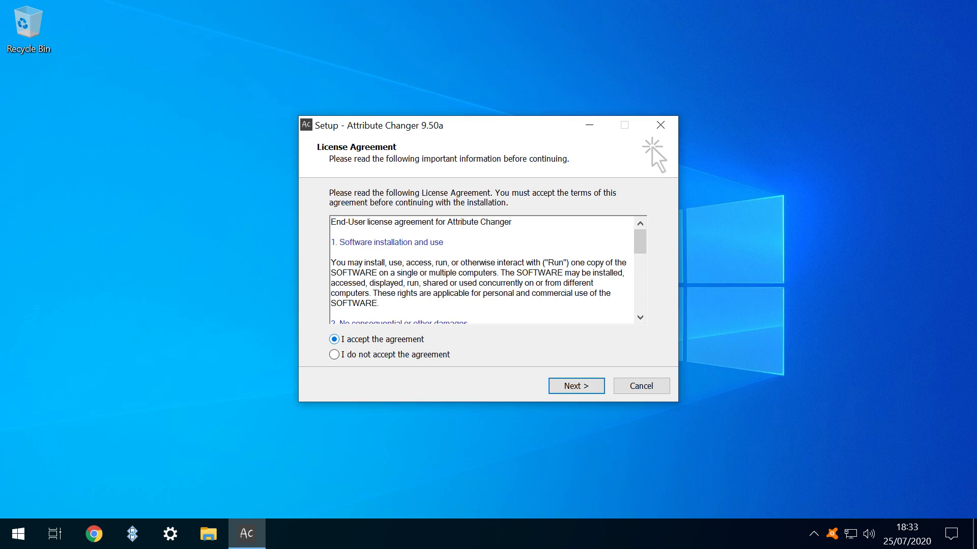
Step: Accept the licence agreement and complete the Attribute Changer installation in C:\Program Files\Applications\Utilities\System\File\Attribute Changer
key("Return")
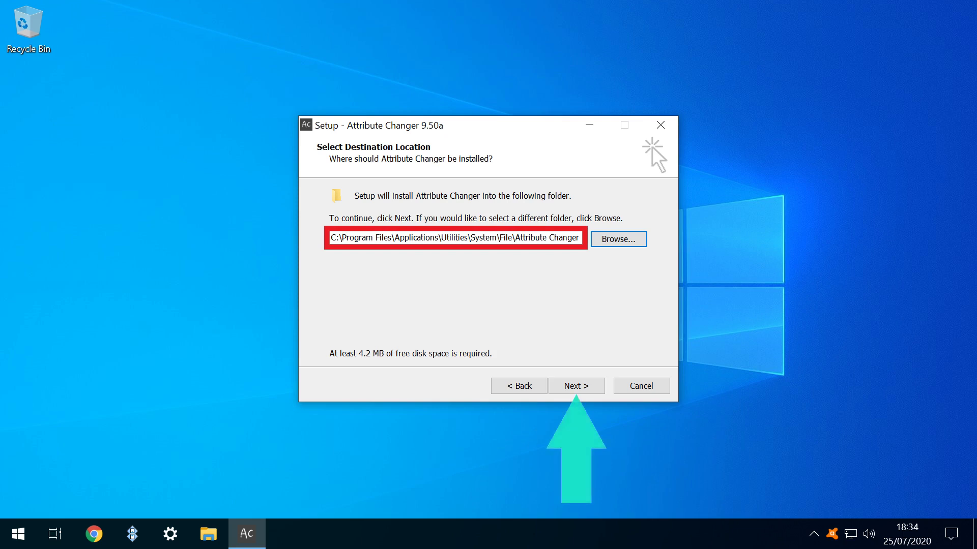
left_click(576, 386)
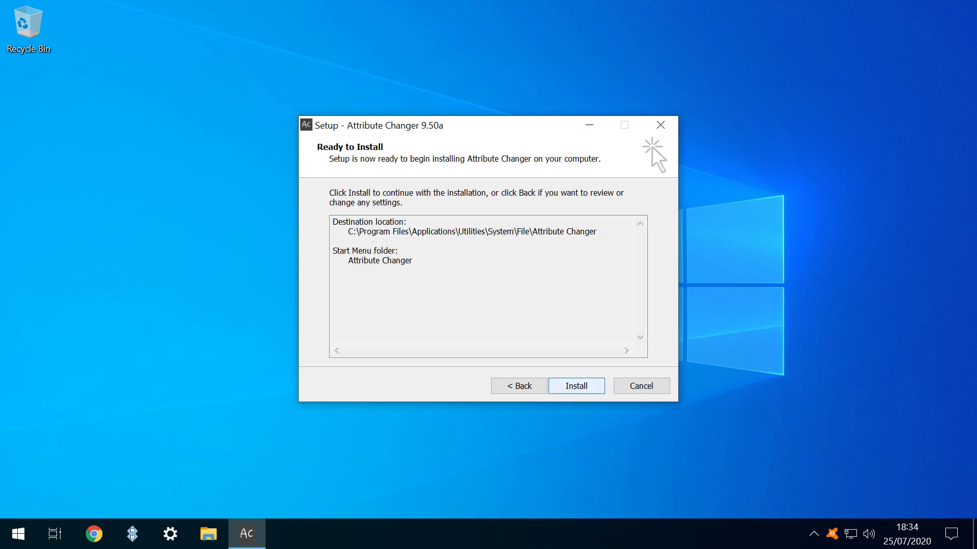
left_click(576, 386)
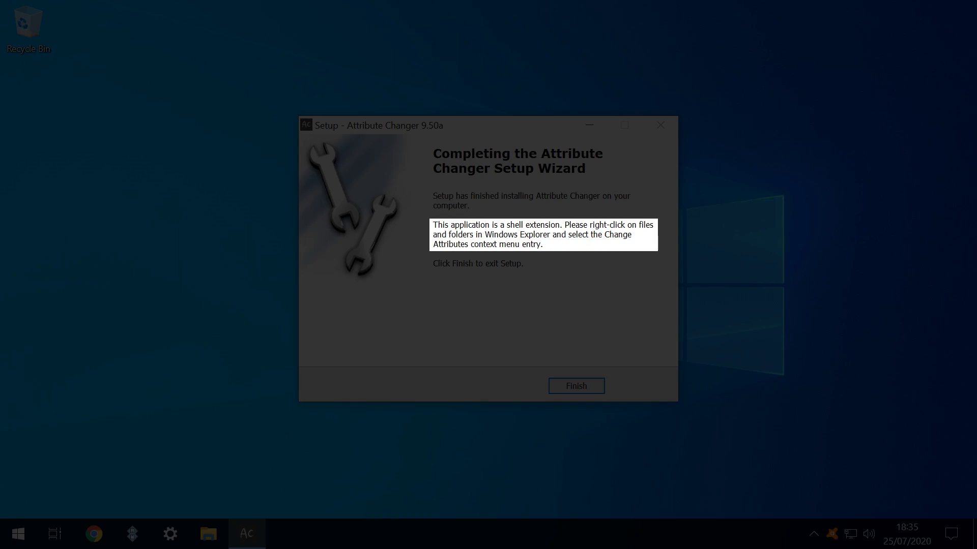
left_click(576, 386)
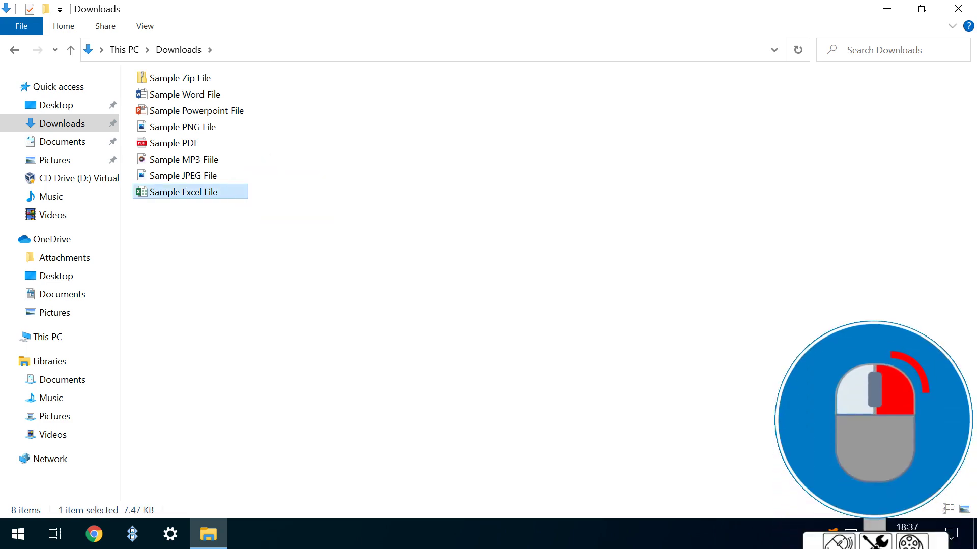
Step: View the Change Attributes options for Sample Excel File in Downloads, then close them without changes
right_click(220, 191)
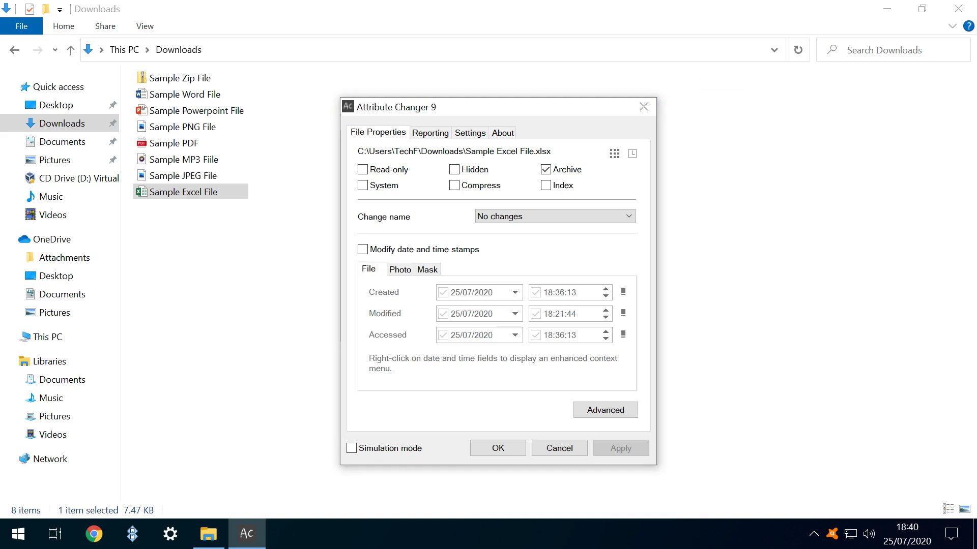
left_click(643, 106)
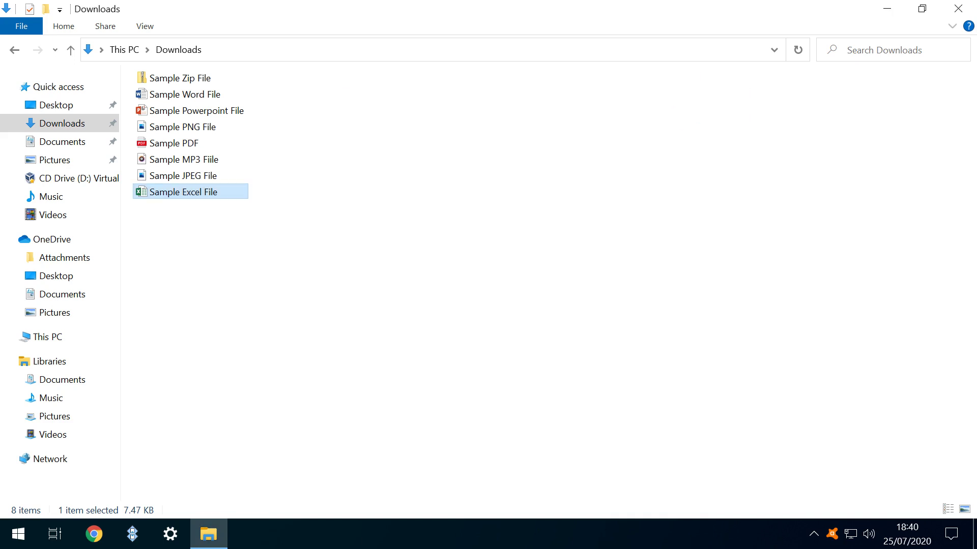
Step: Change the names of all files in Downloads with the Name UPPERCASE option and refresh the folder
key("ctrl+a")
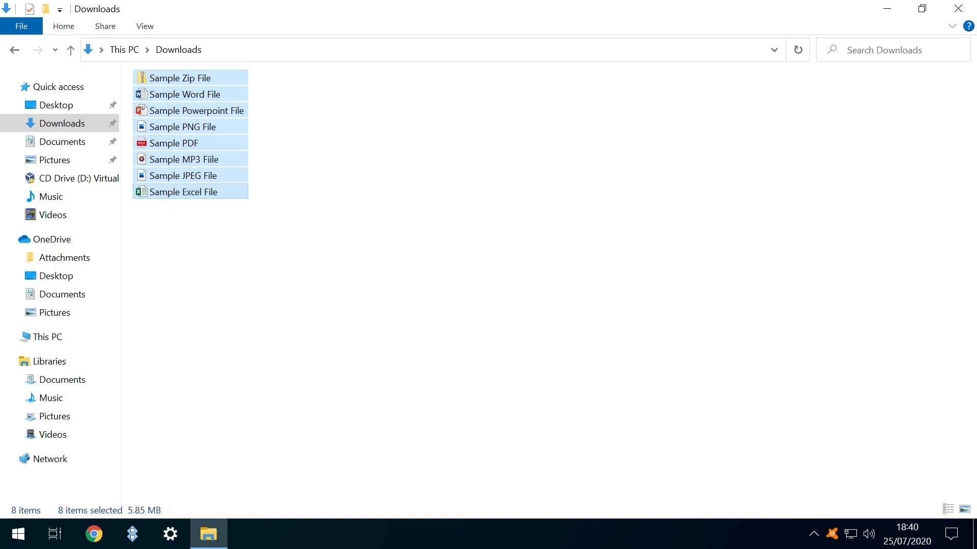
right_click(230, 193)
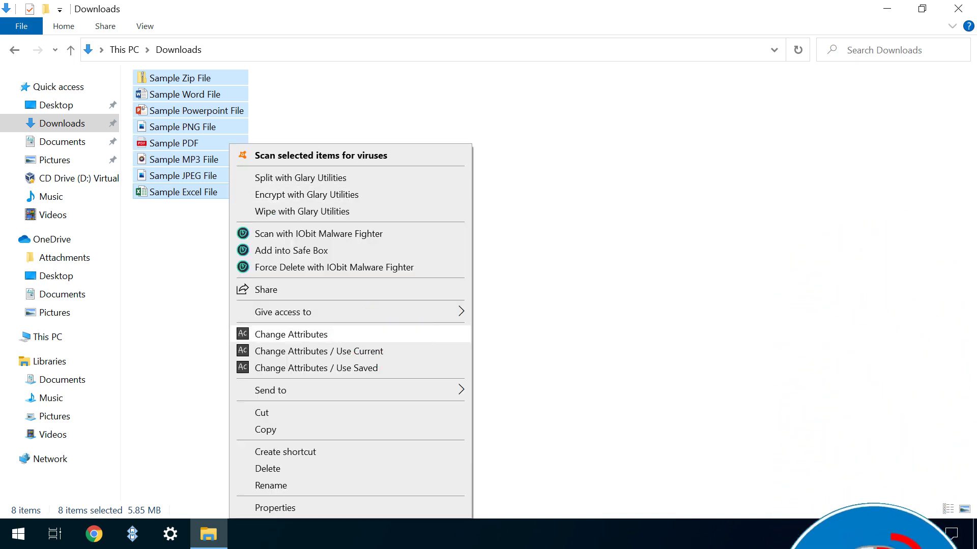
key("Return")
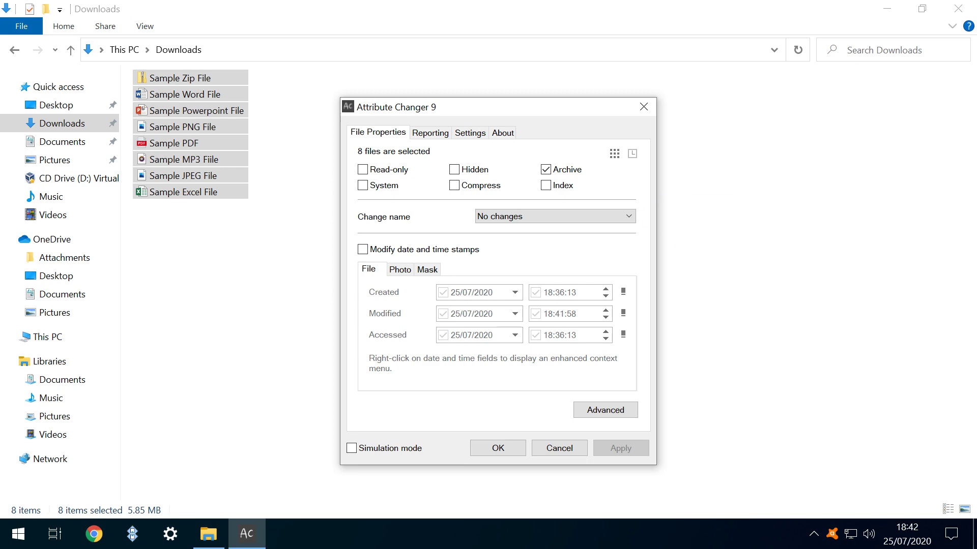
left_click(555, 216)
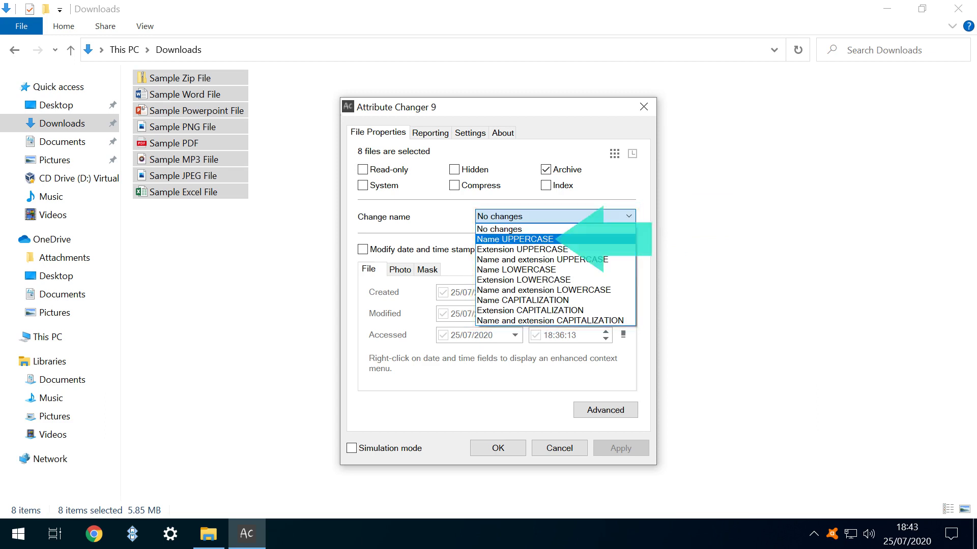
key("Return")
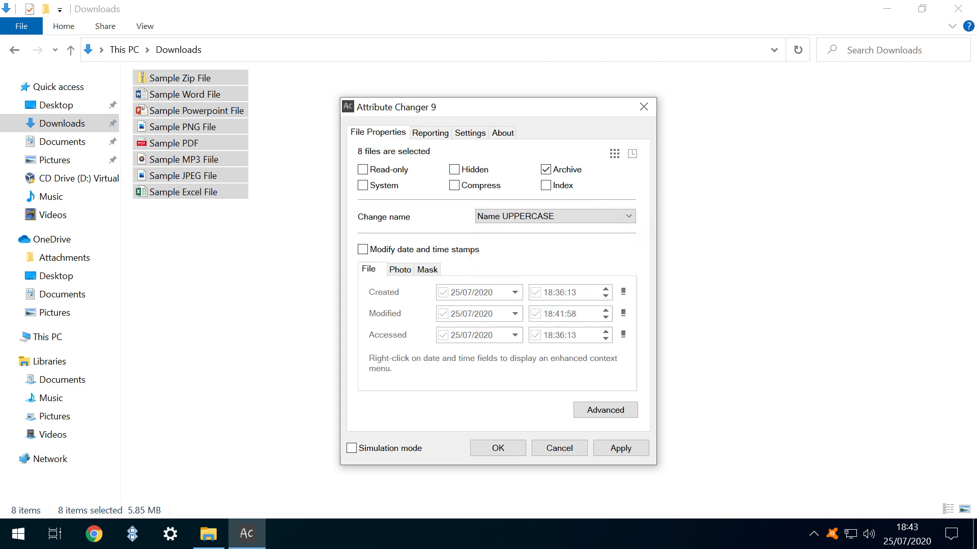
left_click(620, 448)
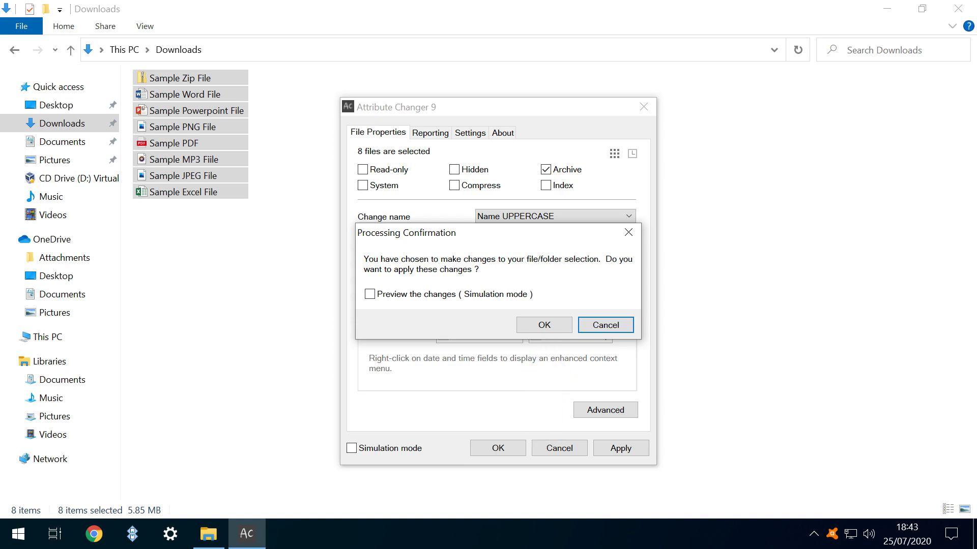
left_click(566, 330)
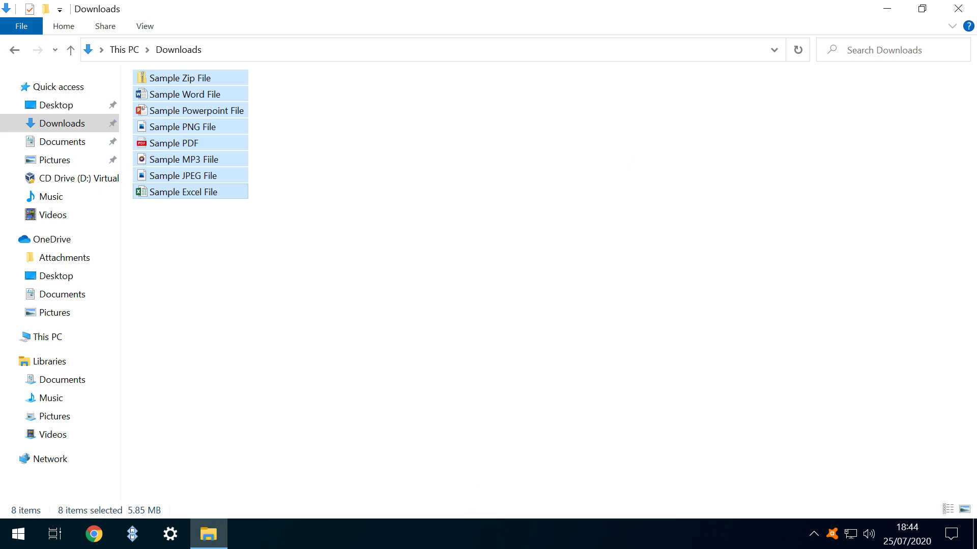
key("F5")
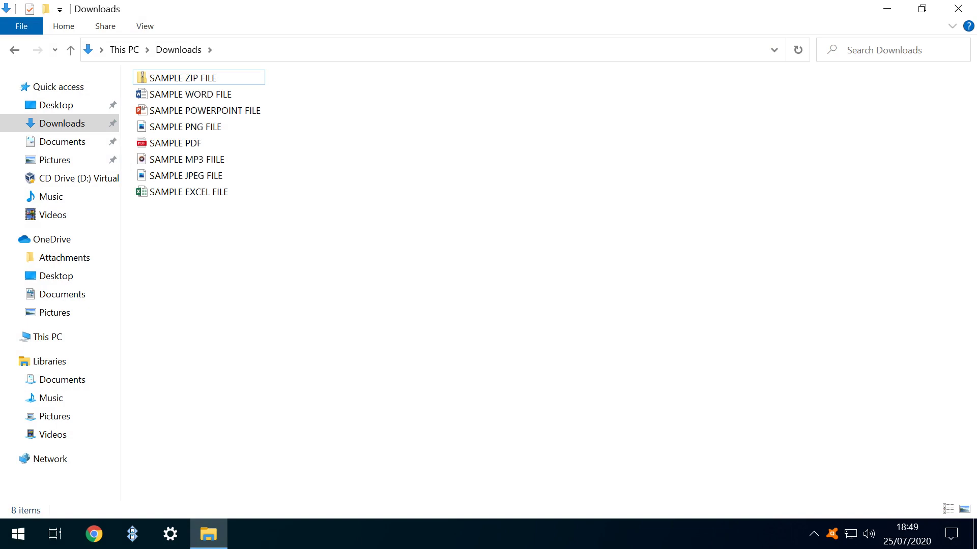
Step: Show the Downloads folder in Details view and add the Date created column
right_click(342, 224)
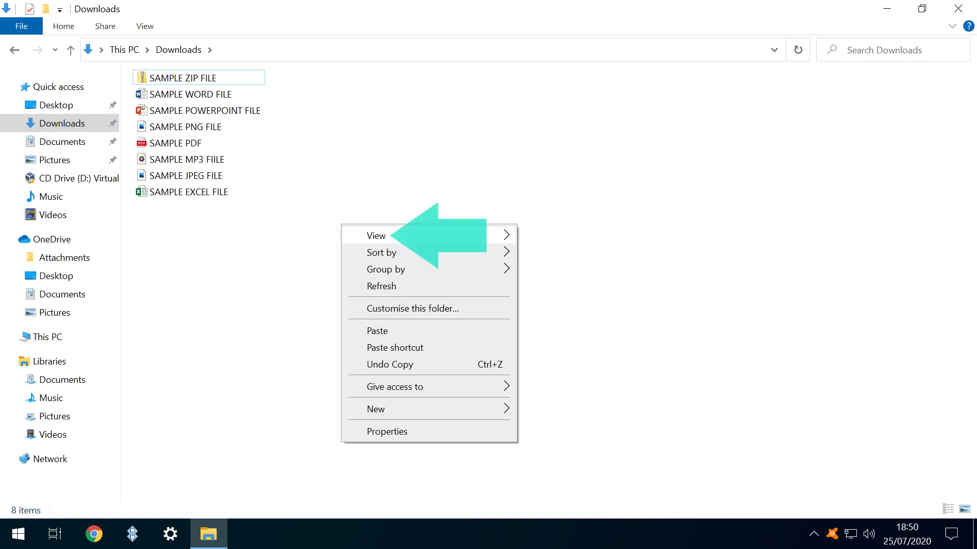
mouse_move(429, 235)
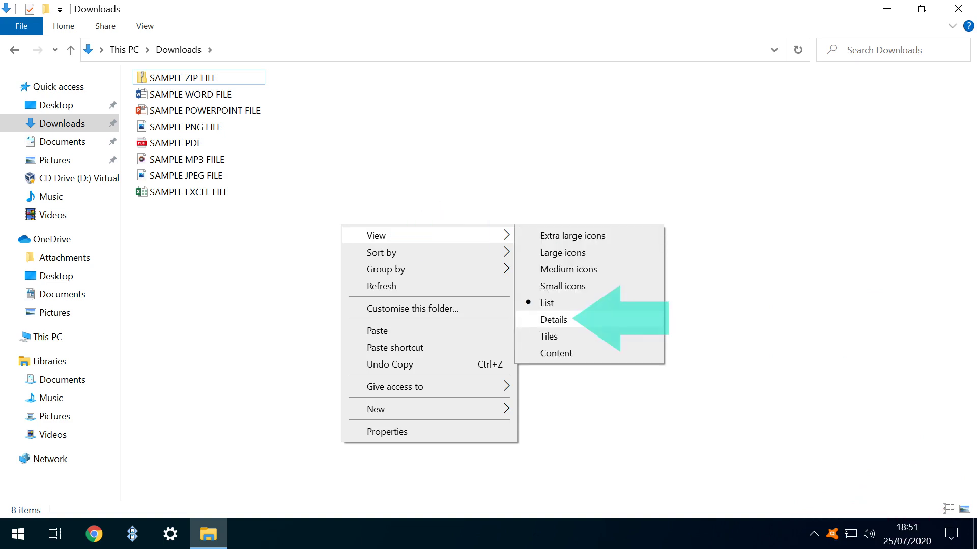
left_click(554, 320)
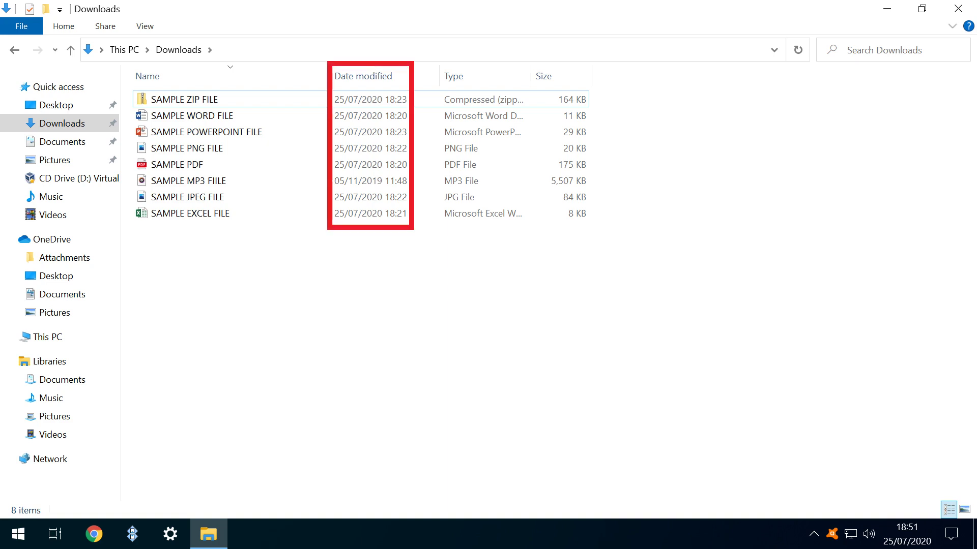
right_click(621, 71)
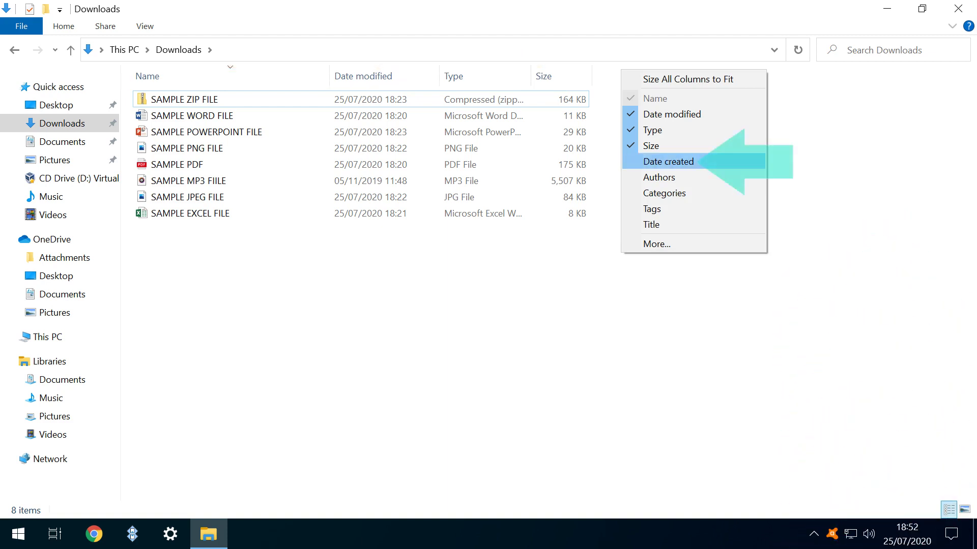
key("Return")
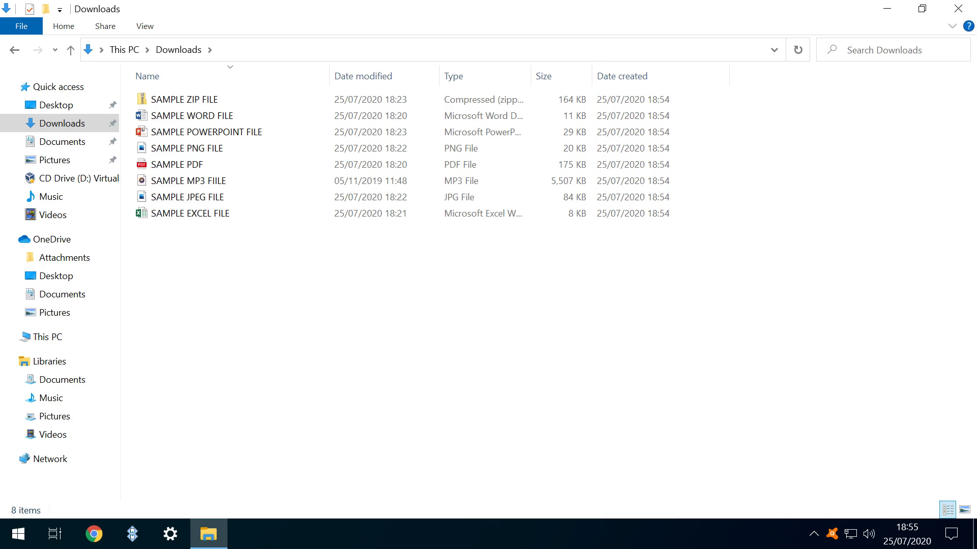
Step: Open Change Attributes for all files in Downloads, enable date and time stamp modification, and set the Created date to 01/01/2020
key("ctrl+a")
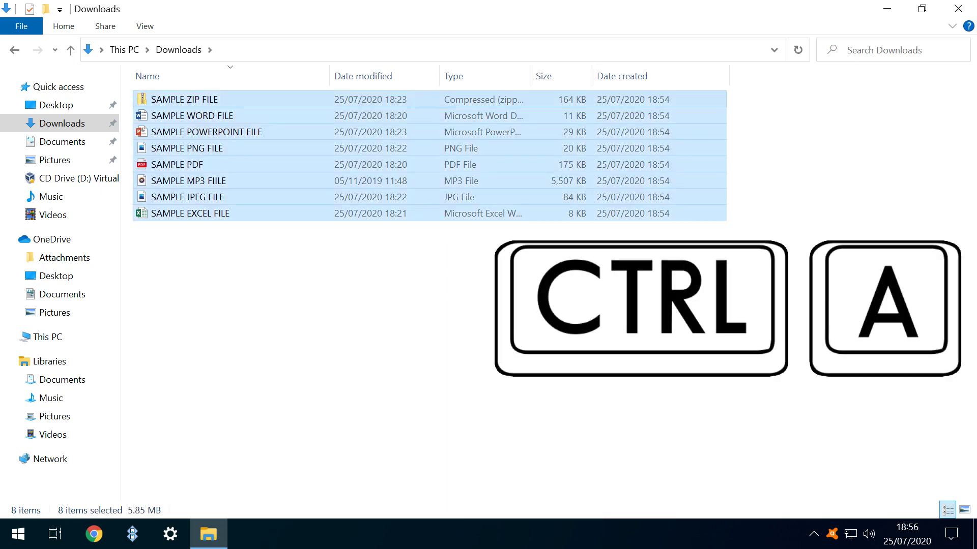
right_click(438, 153)
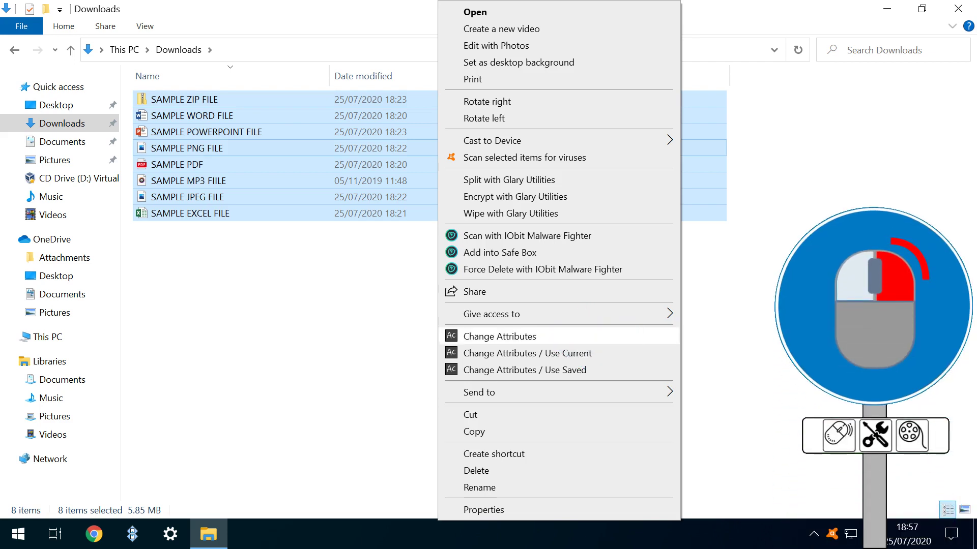
left_click(500, 336)
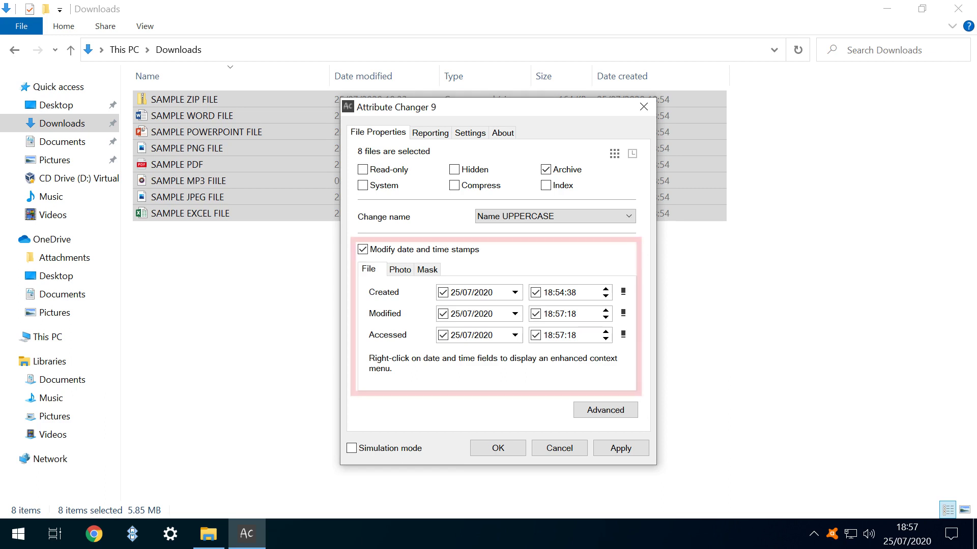
left_click(515, 292)
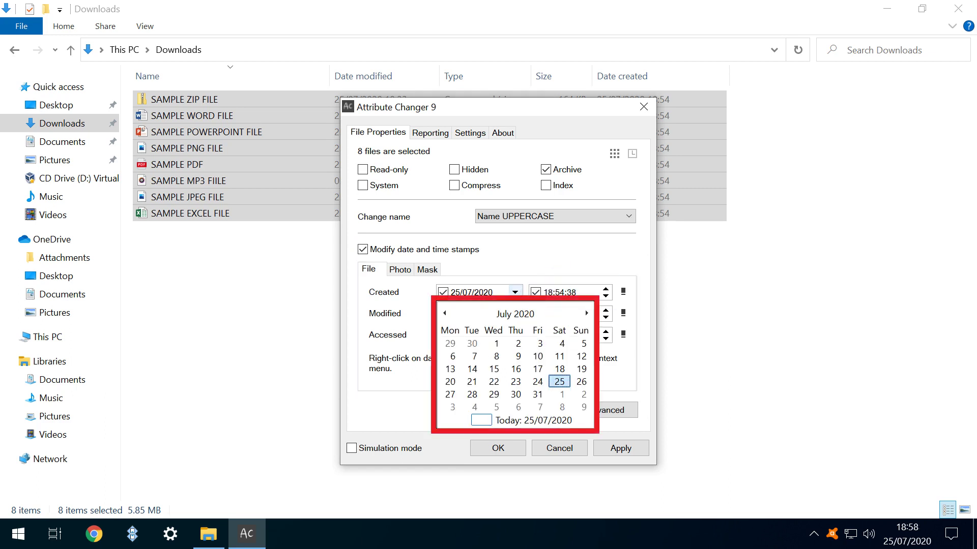
left_click(444, 313)
left_click(444, 313)
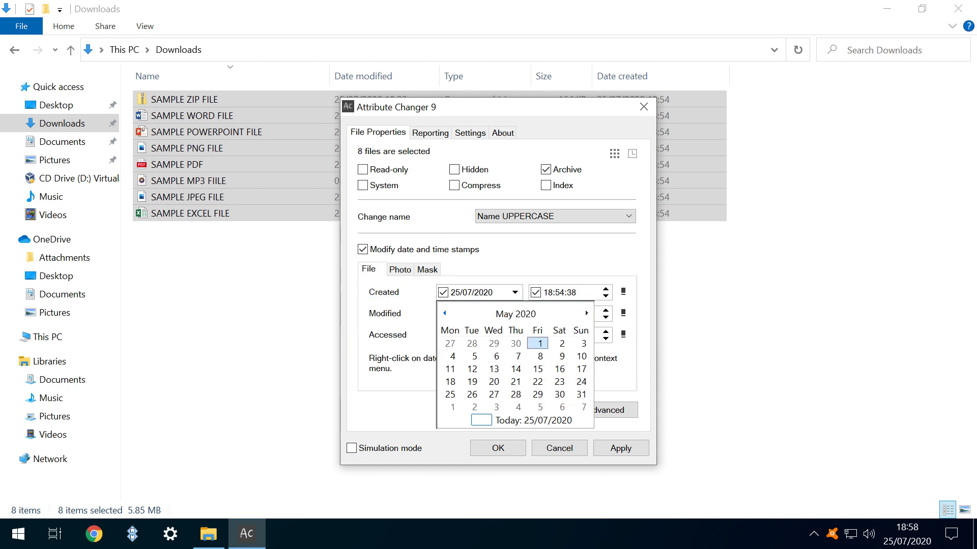
key("Page_Up")
key("Page_Up")
key("Page_Up")
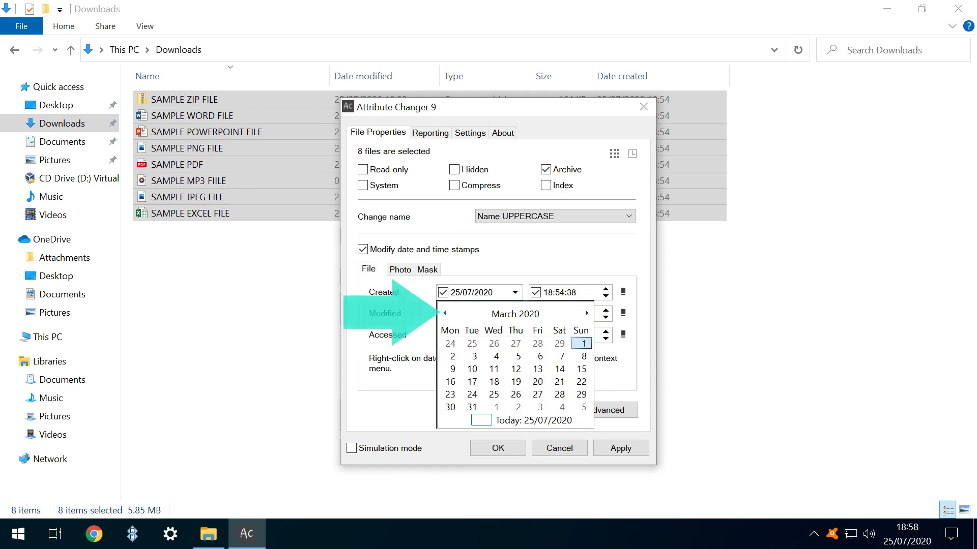
key("Page_Up")
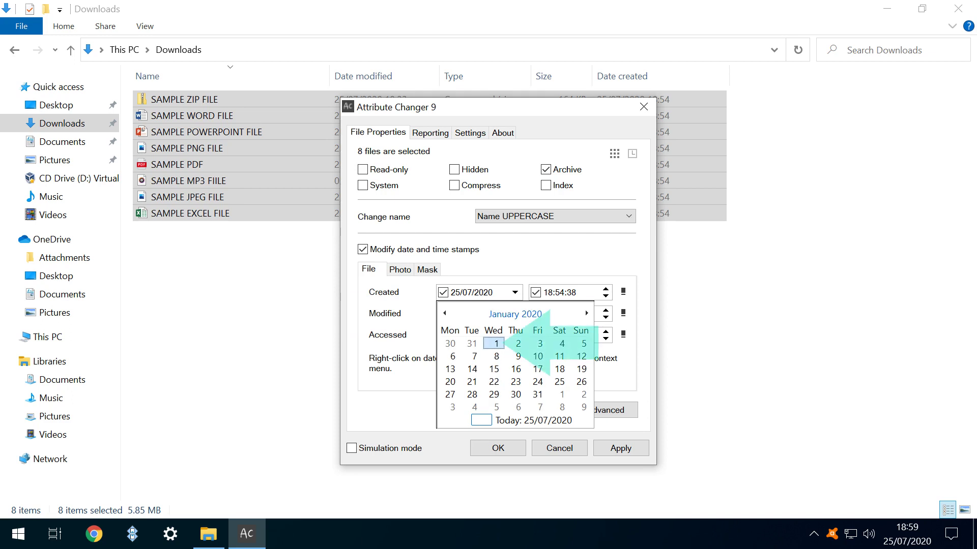
key("Return")
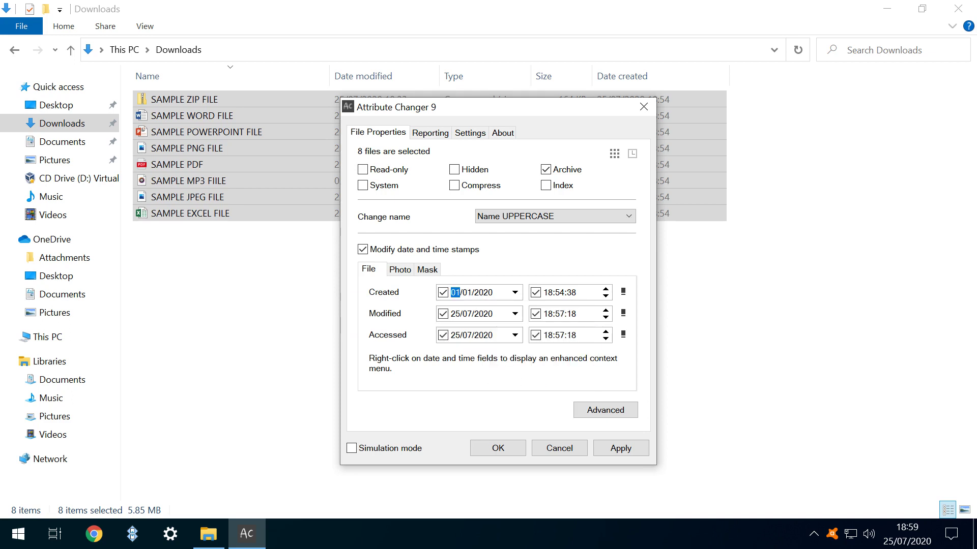
Step: Set the Created time to 12:00:00 and apply the changes to the selected files
left_click(547, 292)
type("12")
key("Right")
type("00")
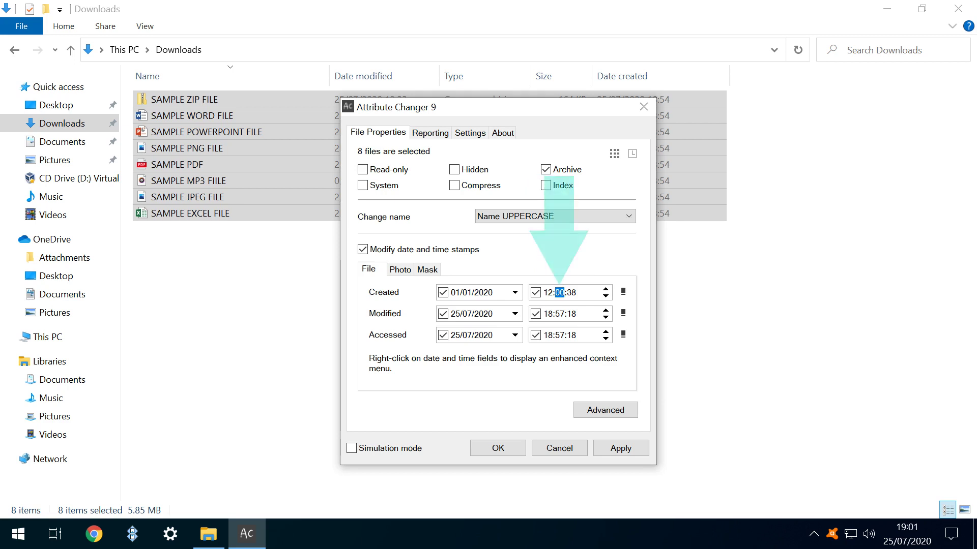
key("Right")
type("00")
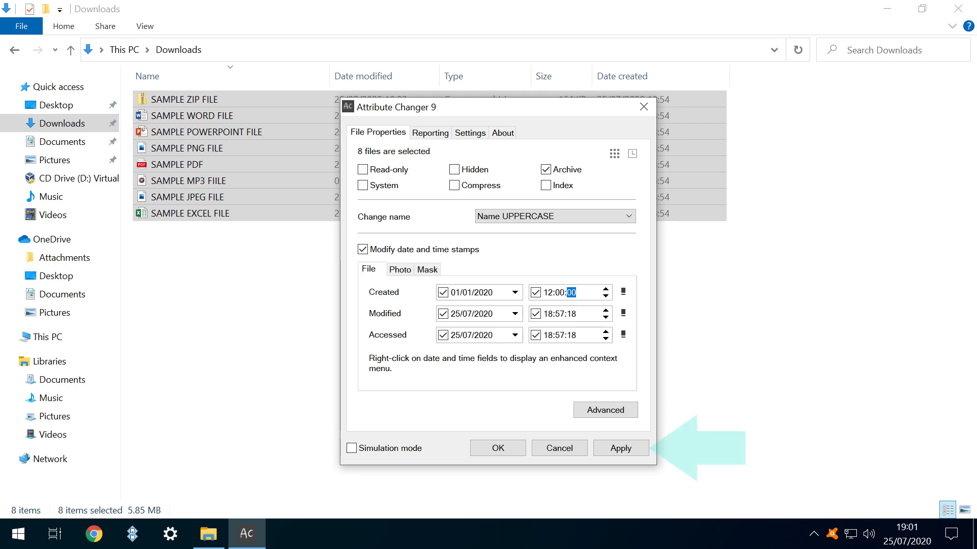
left_click(621, 448)
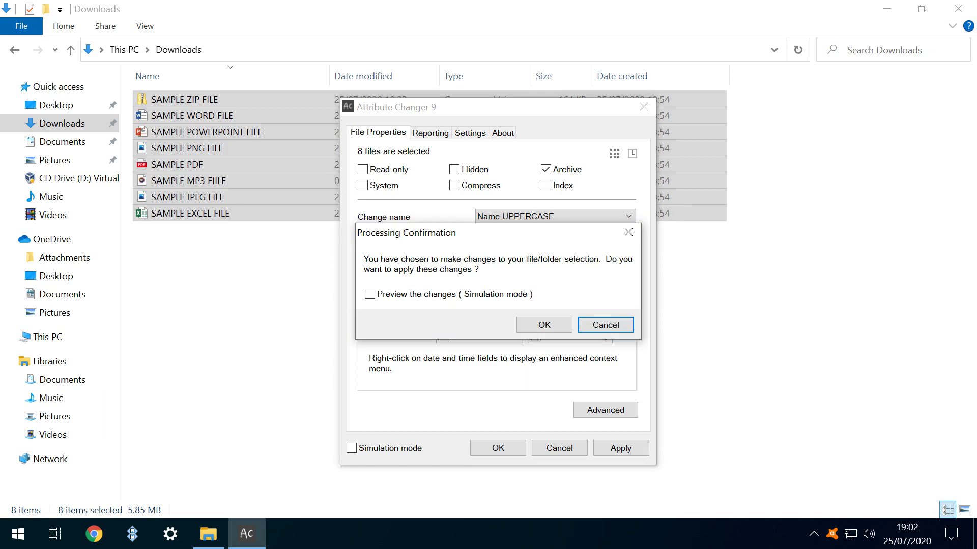
left_click(542, 326)
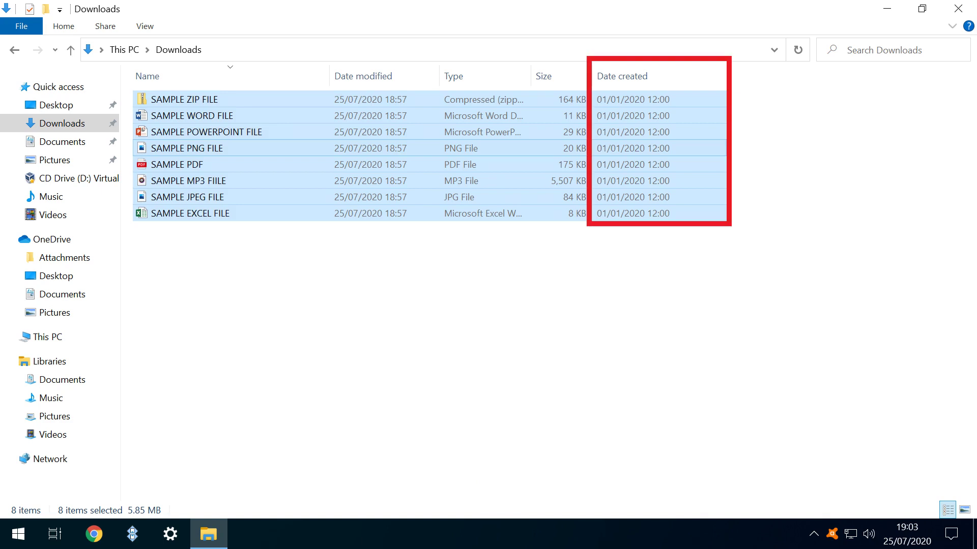
Step: Reopen Change Attributes for the selected files and examine the attribute and filename criteria of the advanced file filter
right_click(304, 127)
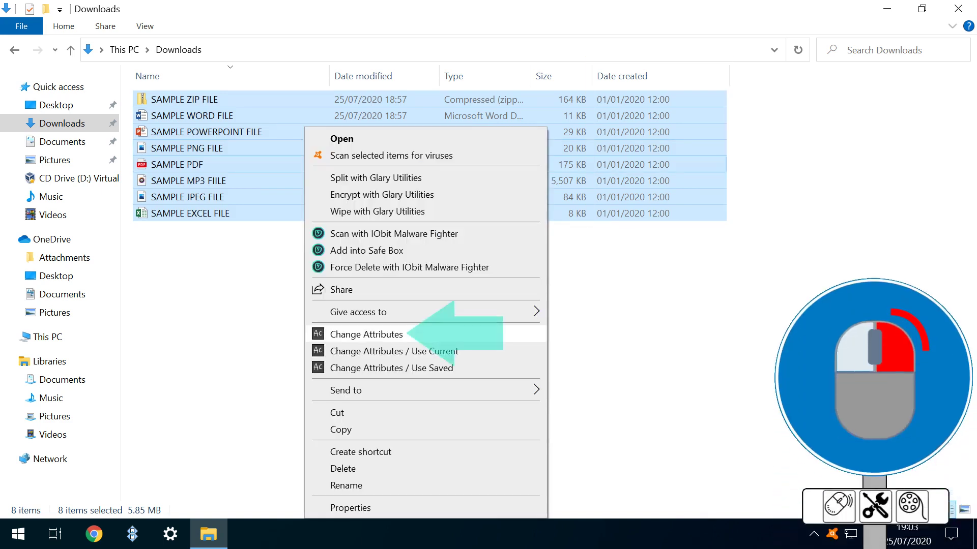
left_click(367, 334)
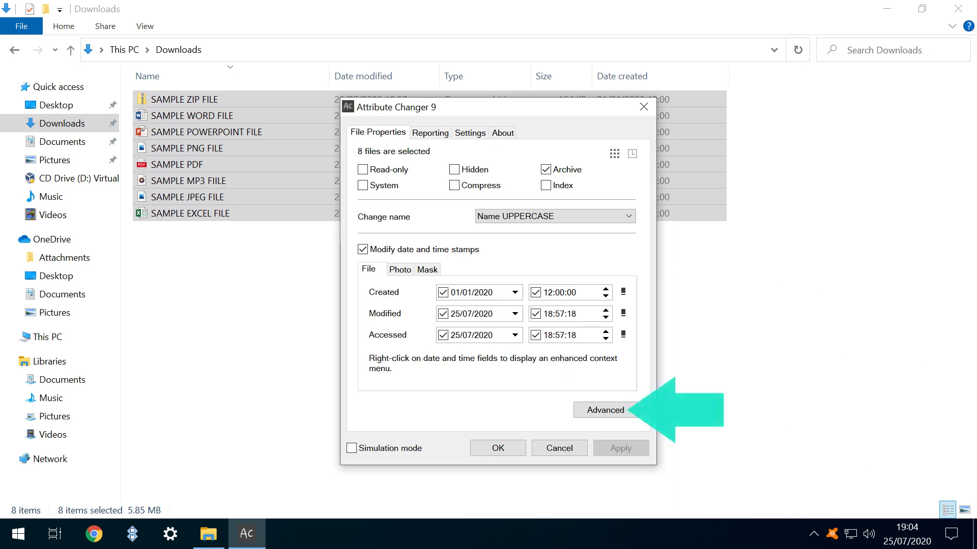
left_click(594, 409)
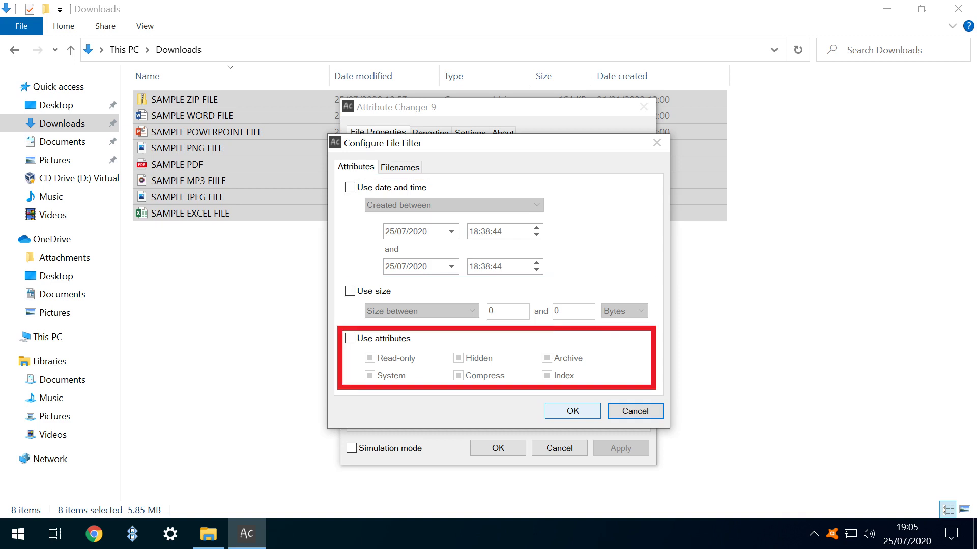
left_click(399, 168)
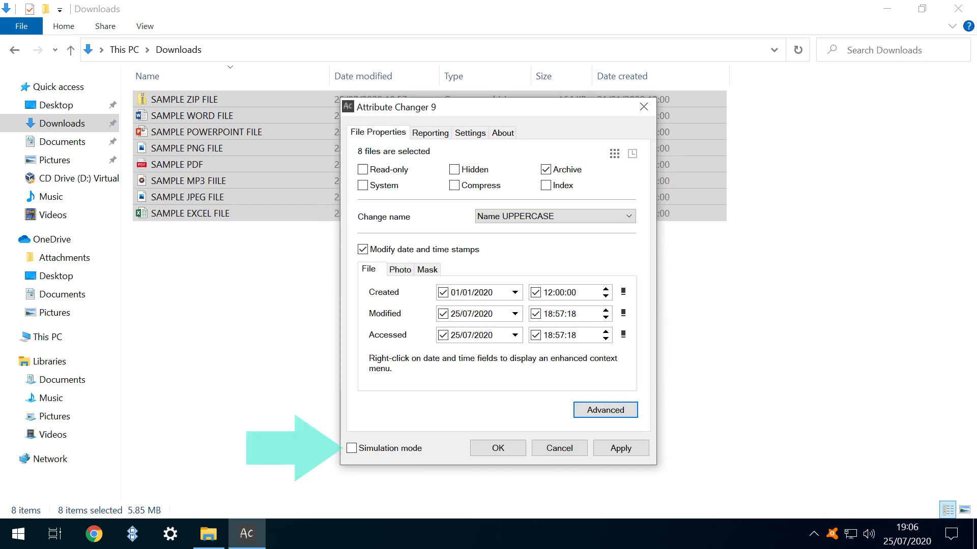
left_click(351, 449)
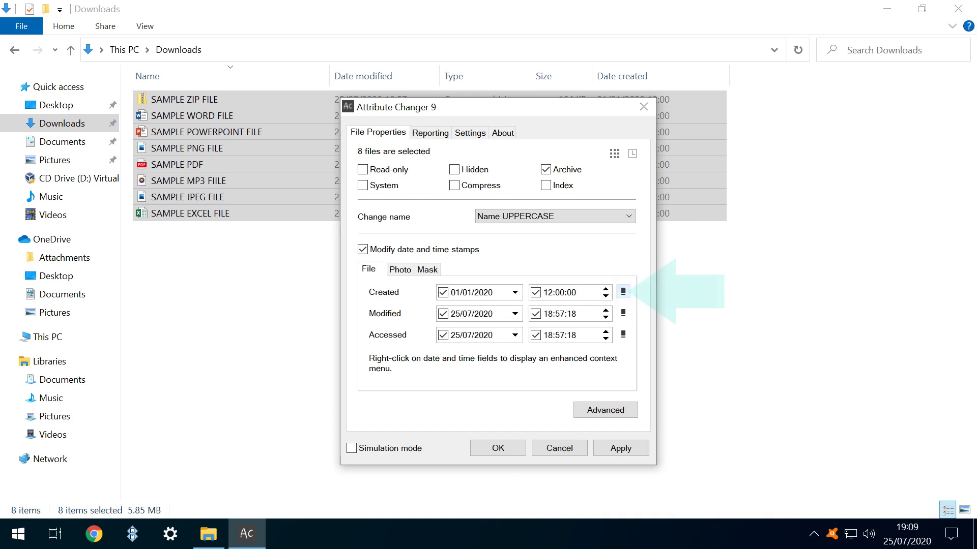
Step: Switch the Created stamp from a fixed date and time to Add/Subtract offset values and show the offset settings
left_click(624, 291)
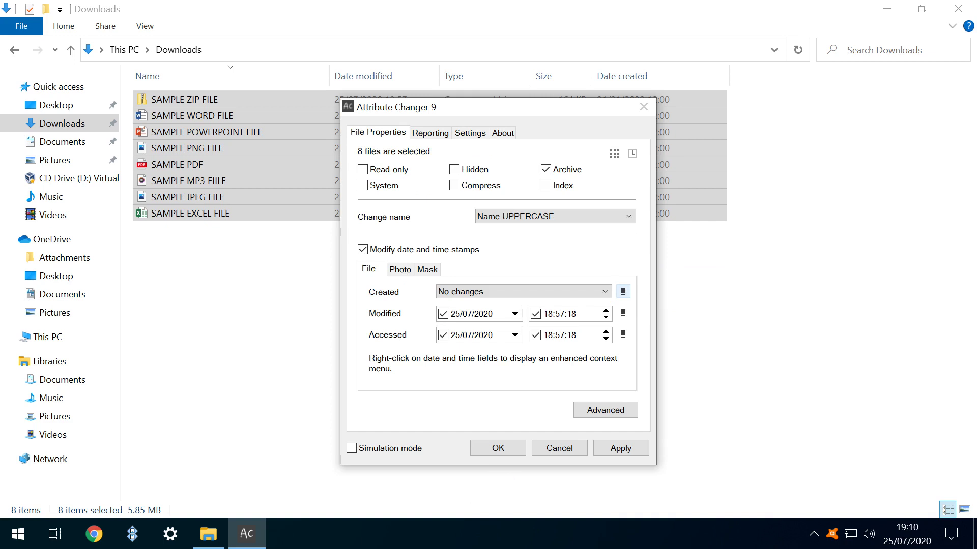
left_click(604, 291)
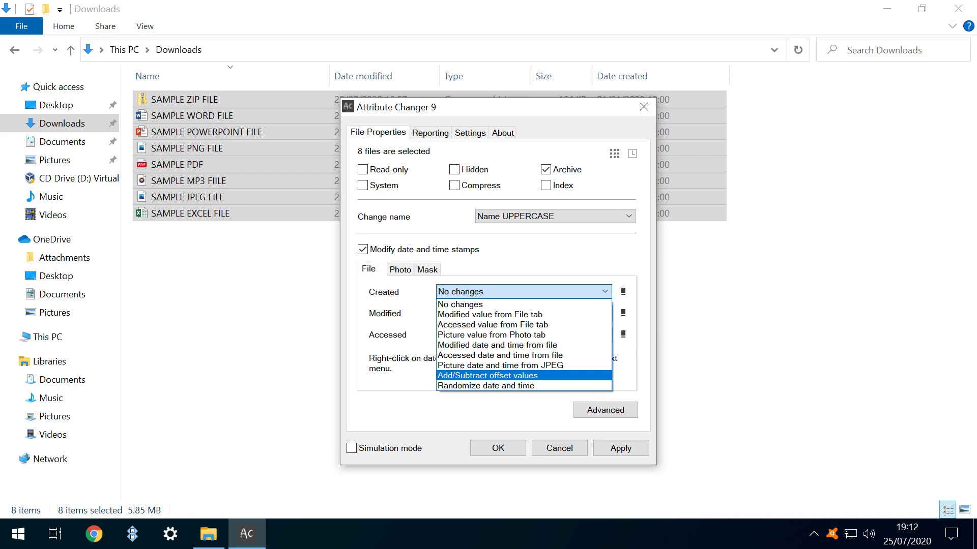
left_click(487, 376)
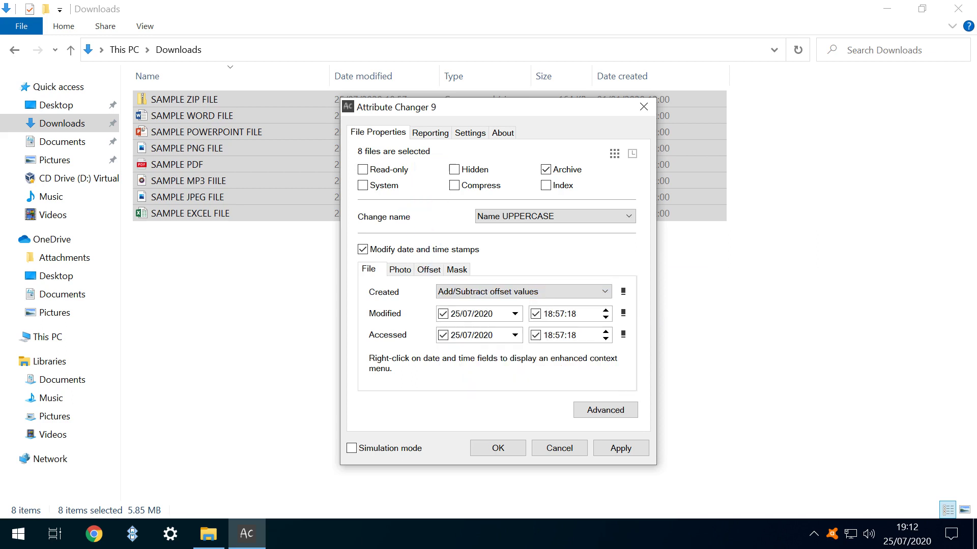
left_click(429, 269)
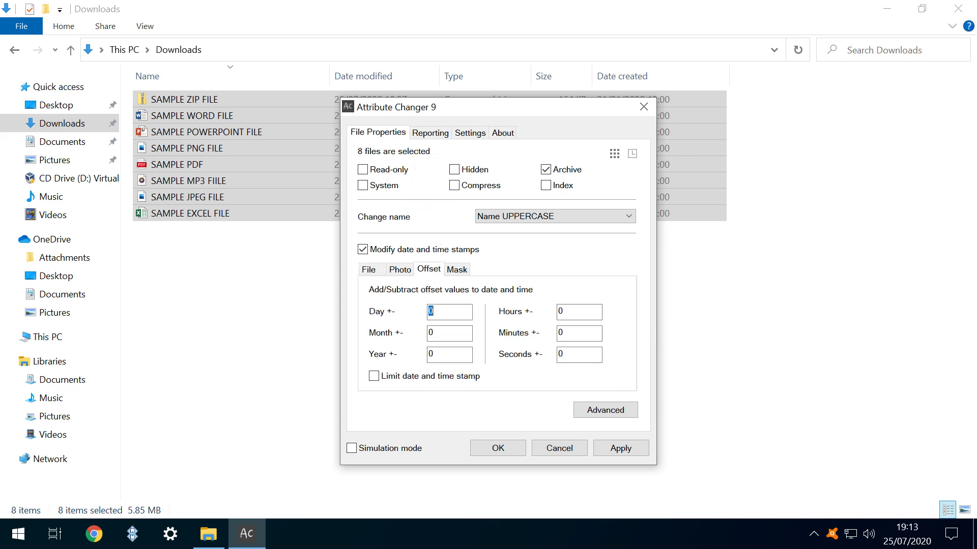
Step: Set the Created stamp to Randomize date and time and show the settings for the random date and time range
left_click(369, 270)
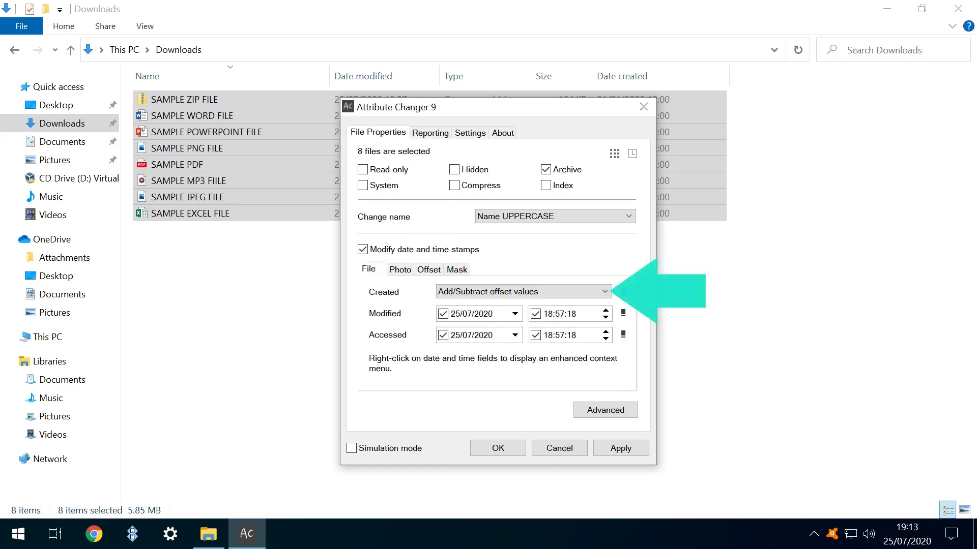
left_click(604, 292)
key("Down")
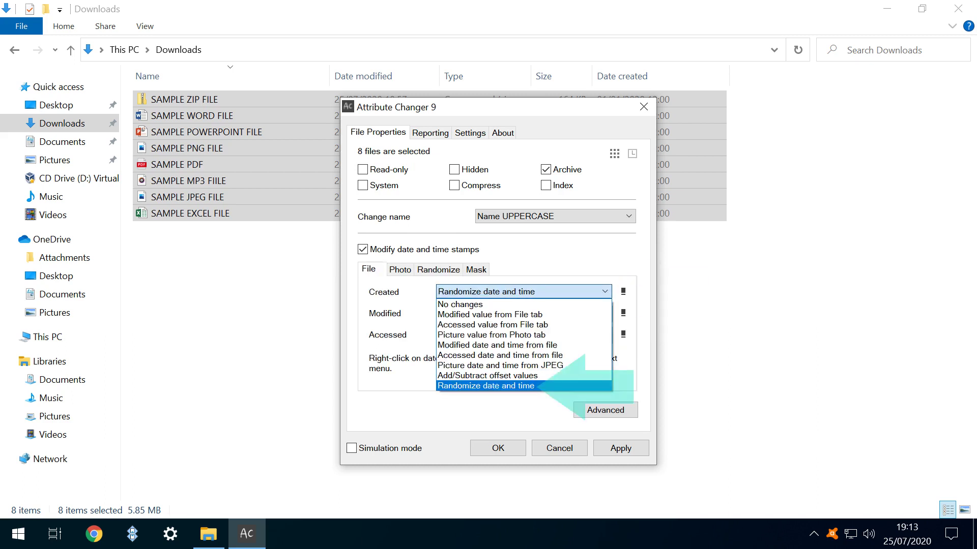
key("Return")
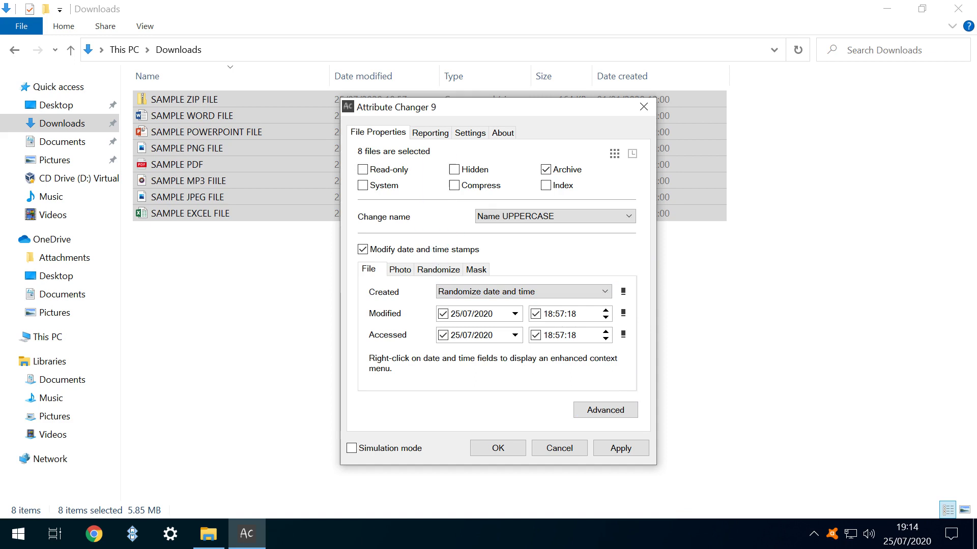
left_click(438, 270)
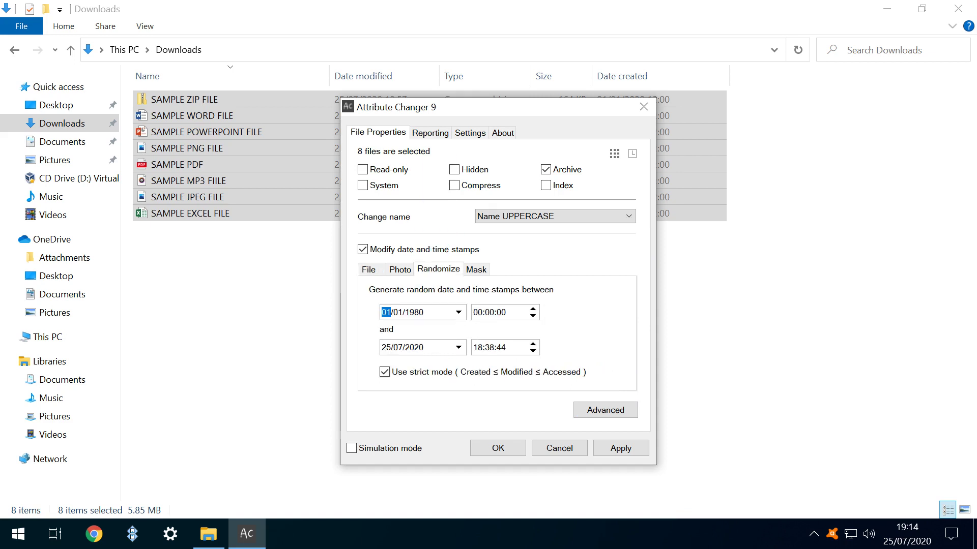